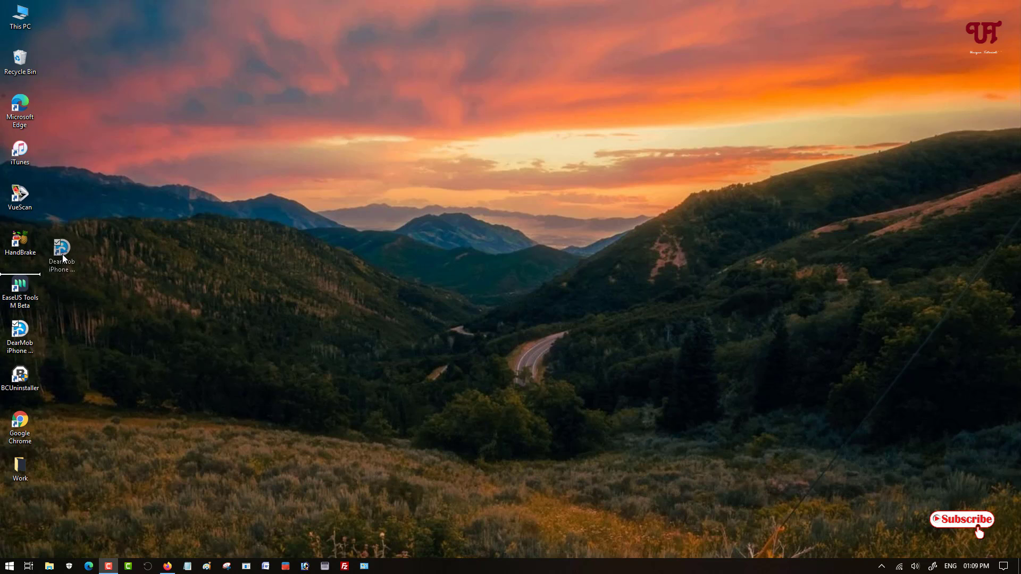
Drag DearMob iPhone above EaseUS Tools and HandBrake above BCUninstaller, then select Edge and iTunes.
drag(26, 335, 62, 254)
drag(37, 365, 37, 367)
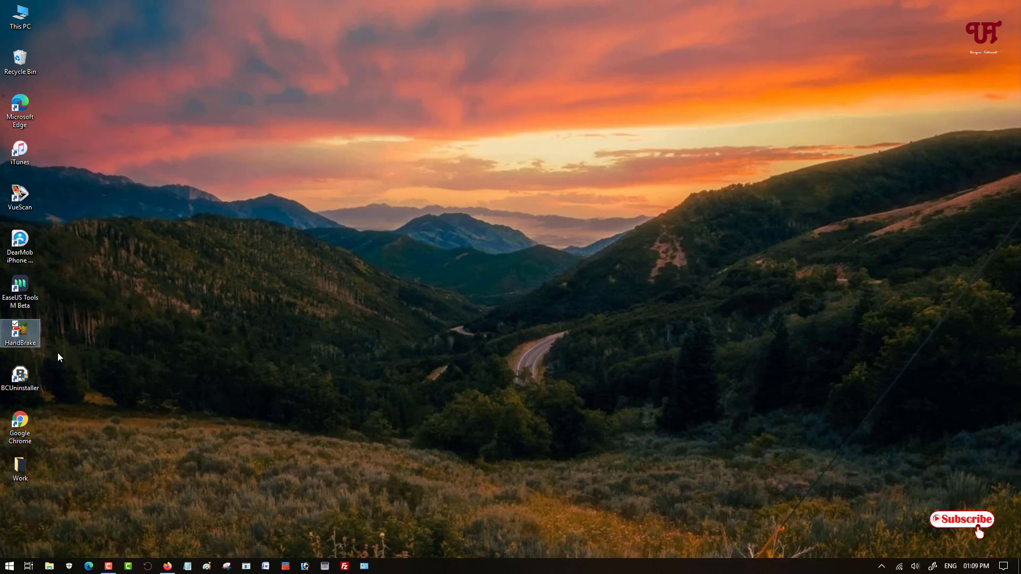
mouse_move(22, 112)
mouse_down()
mouse_move(59, 185)
mouse_move(71, 174)
mouse_move(57, 234)
mouse_up()
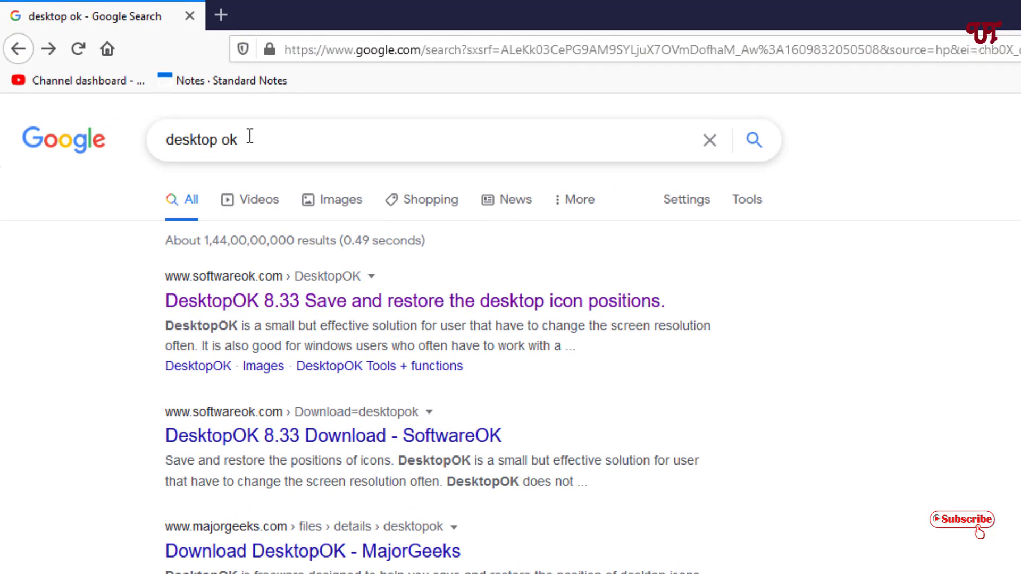
Open the softwareok.com DesktopOK 8.33 result from the 'desktop ok' Google search.
drag(246, 139, 161, 140)
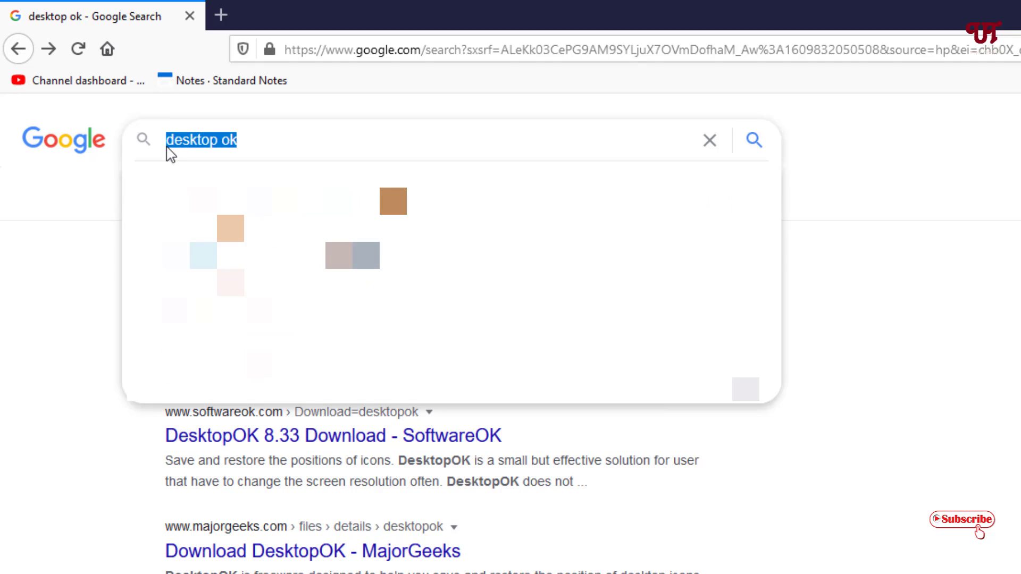
click(75, 234)
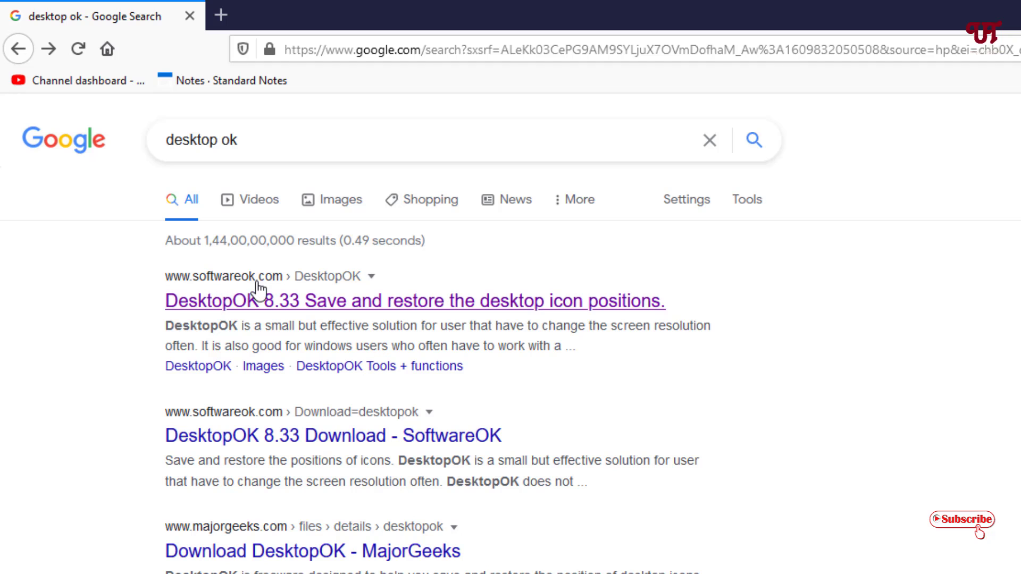
click(268, 305)
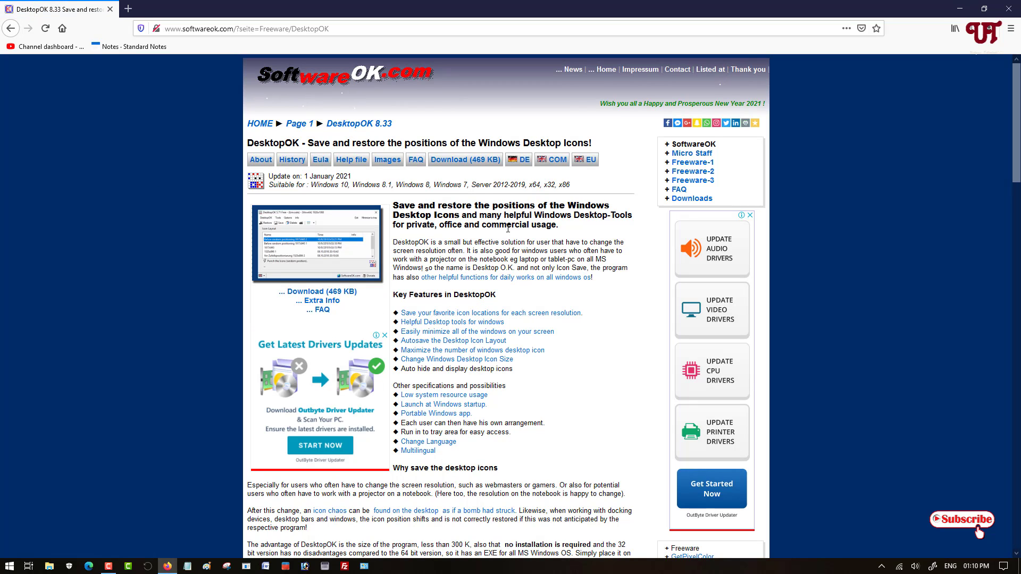
Follow the Download (469 KB) link on the DesktopOK 8.33 page.
click(467, 165)
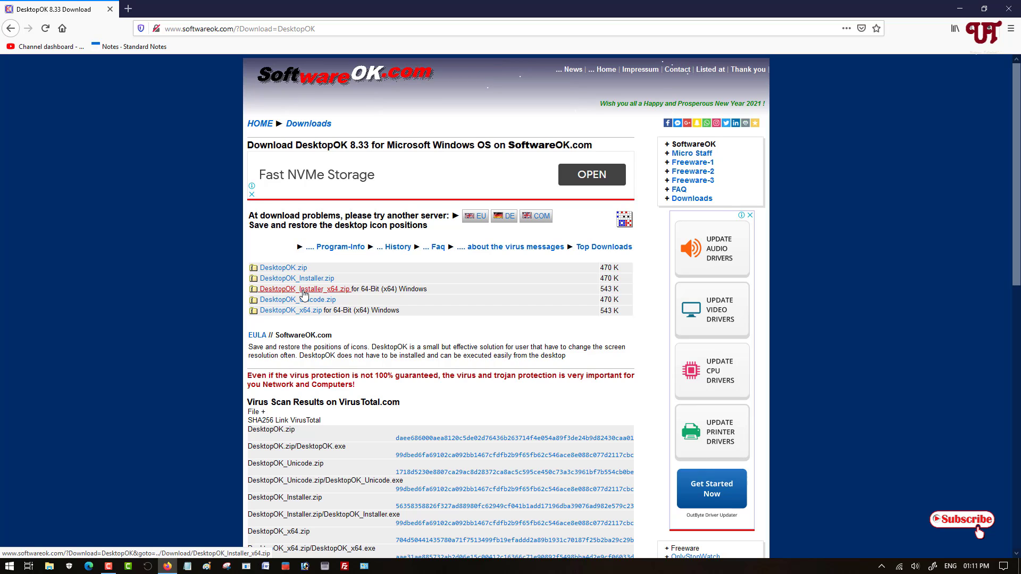
Save DesktopOK_Installer_x64.zip from the download page.
click(303, 289)
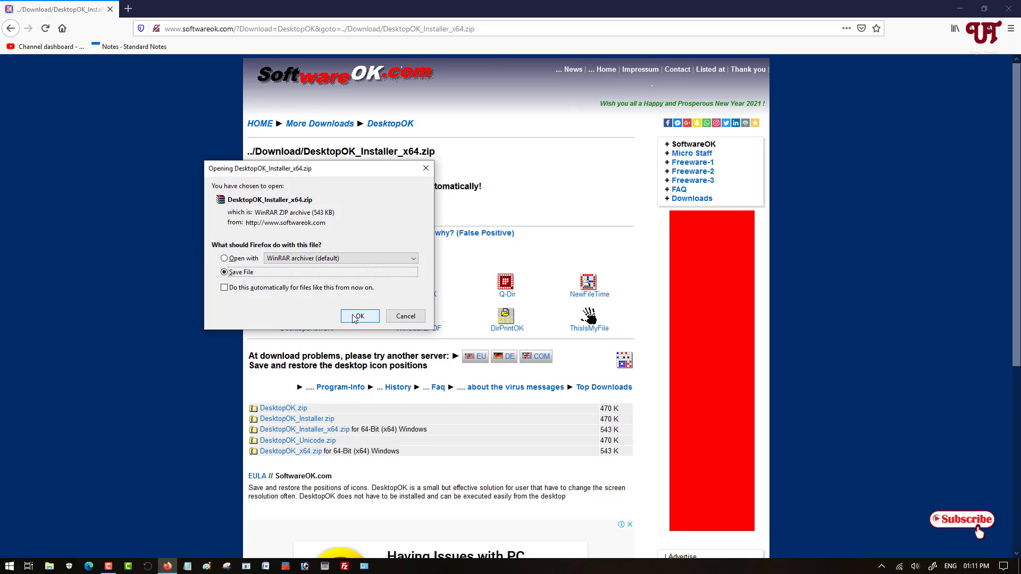
click(356, 317)
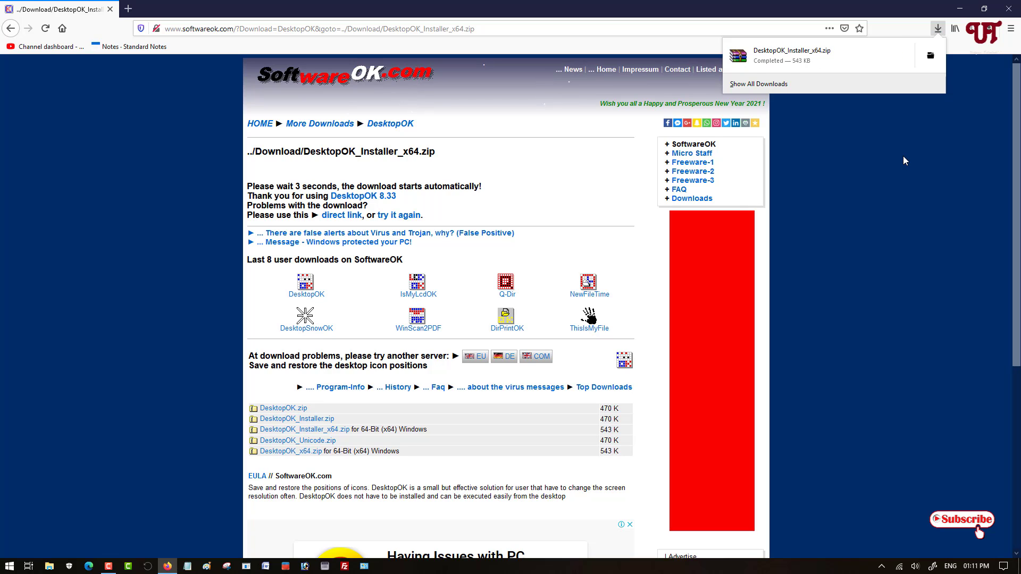
Close Firefox and extract DesktopOK_Installer_x64.zip with WinRAR to its default folder.
click(930, 56)
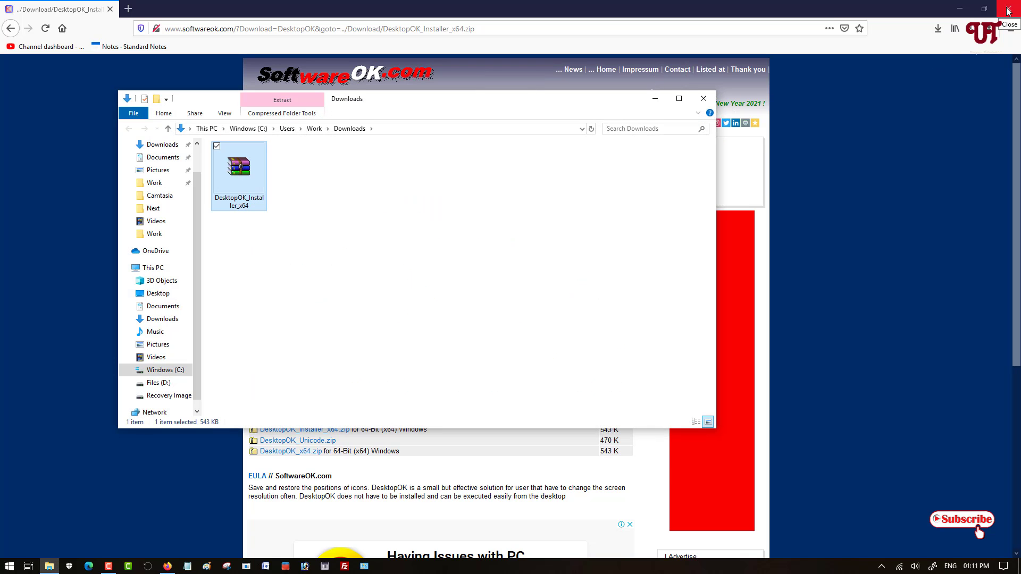
click(1008, 11)
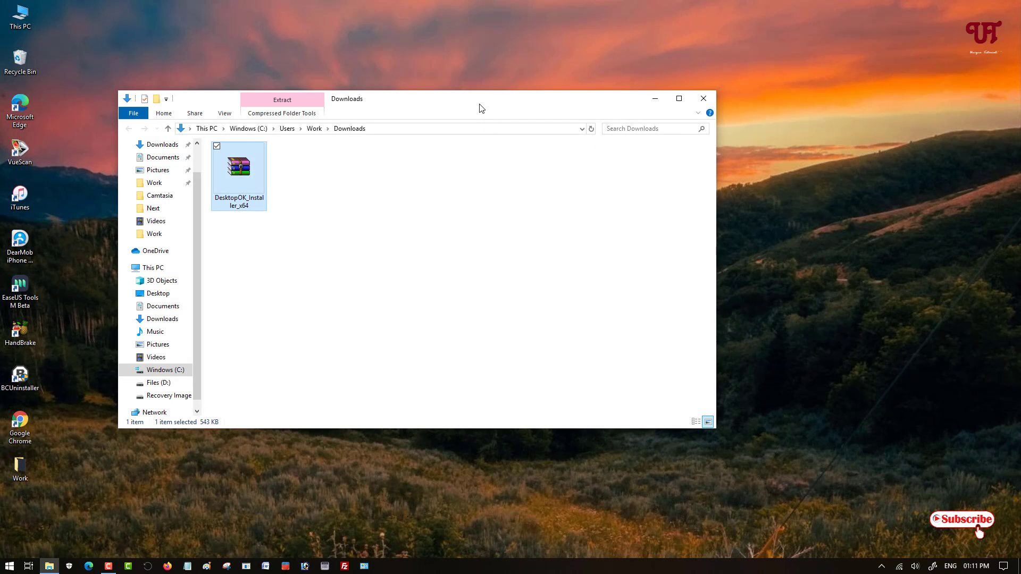
drag(480, 107, 608, 128)
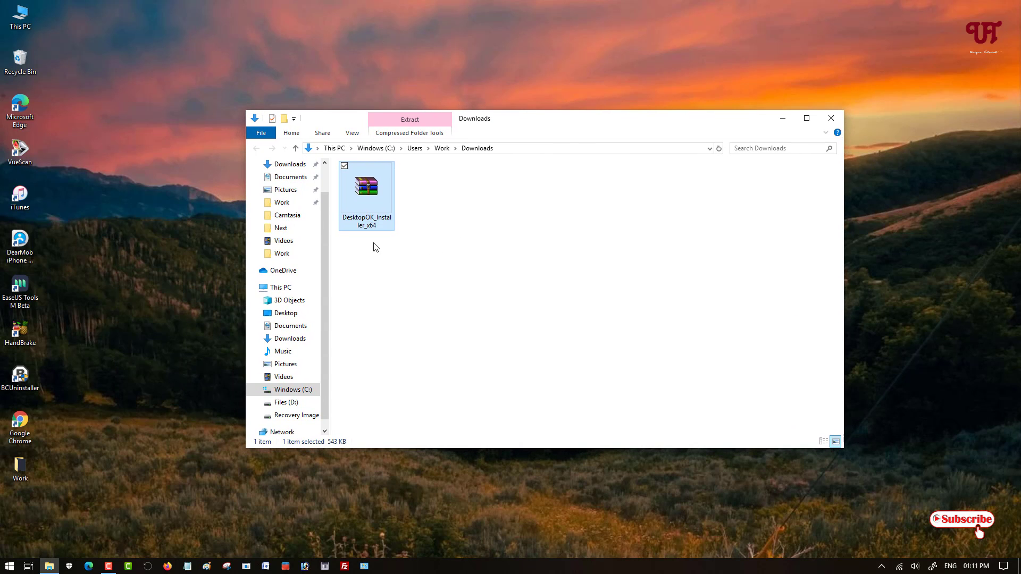
double_click(384, 215)
click(194, 215)
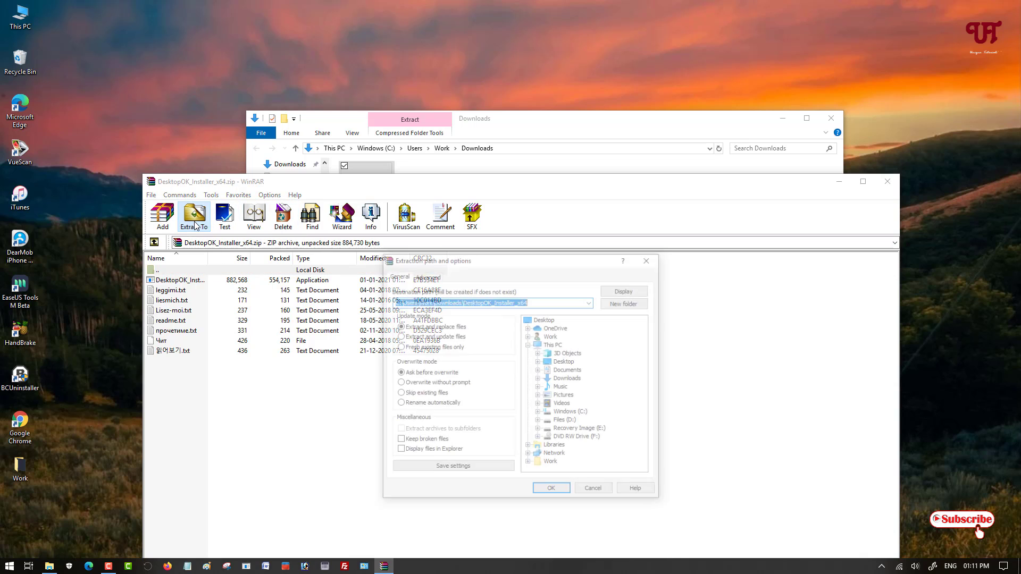
click(548, 490)
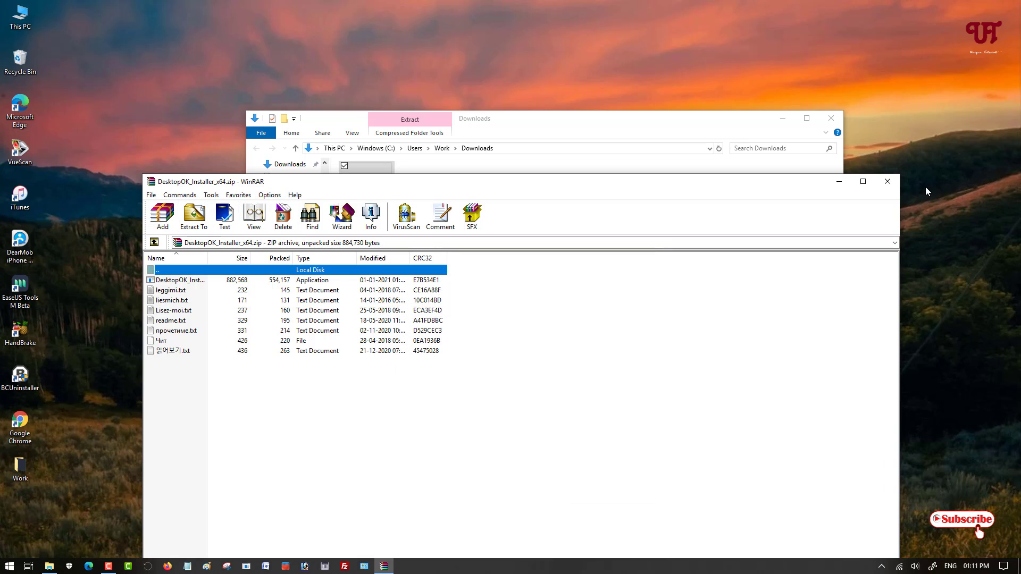
click(887, 182)
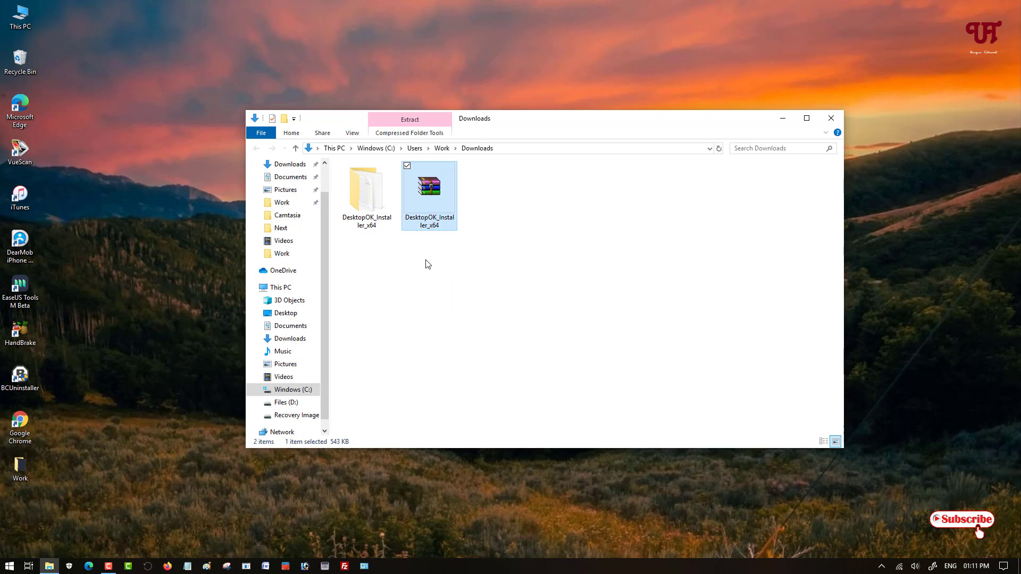
Open the extracted DesktopOK_Installer_x64 folder and select the installer application.
click(424, 262)
double_click(371, 215)
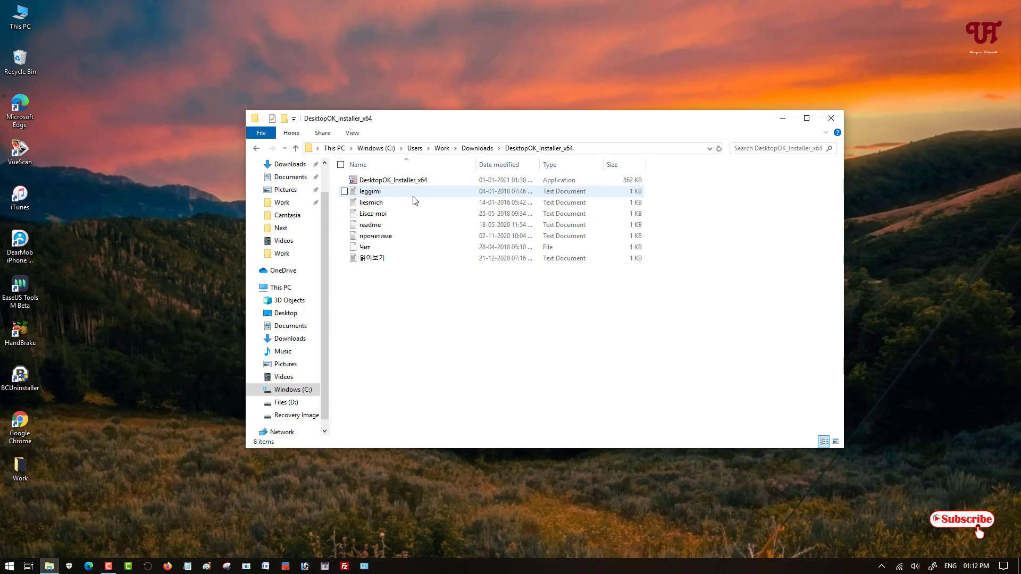
click(389, 180)
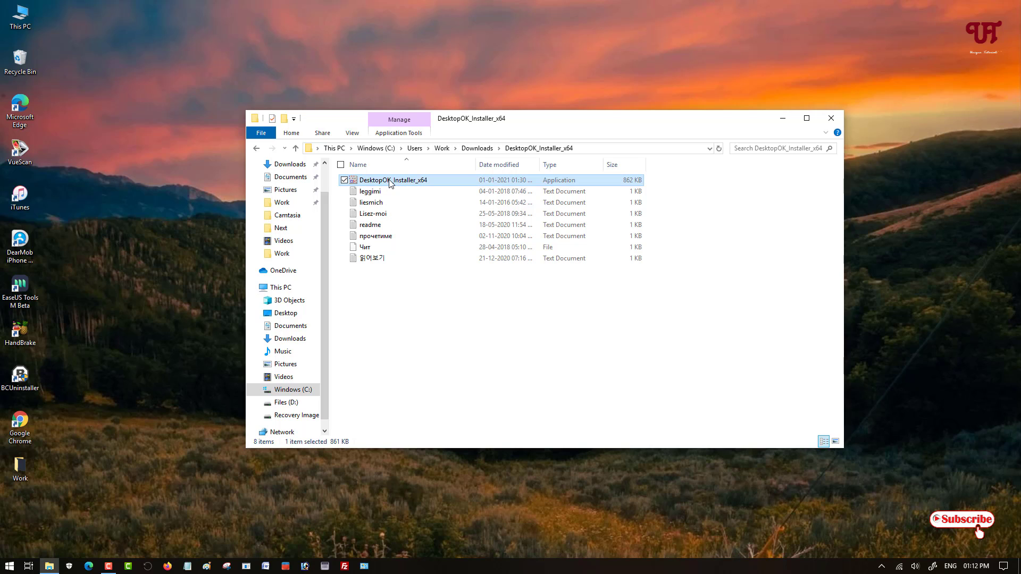
Install DesktopOK from DesktopOK_Installer_x64 with the default Micro Install options.
double_click(390, 181)
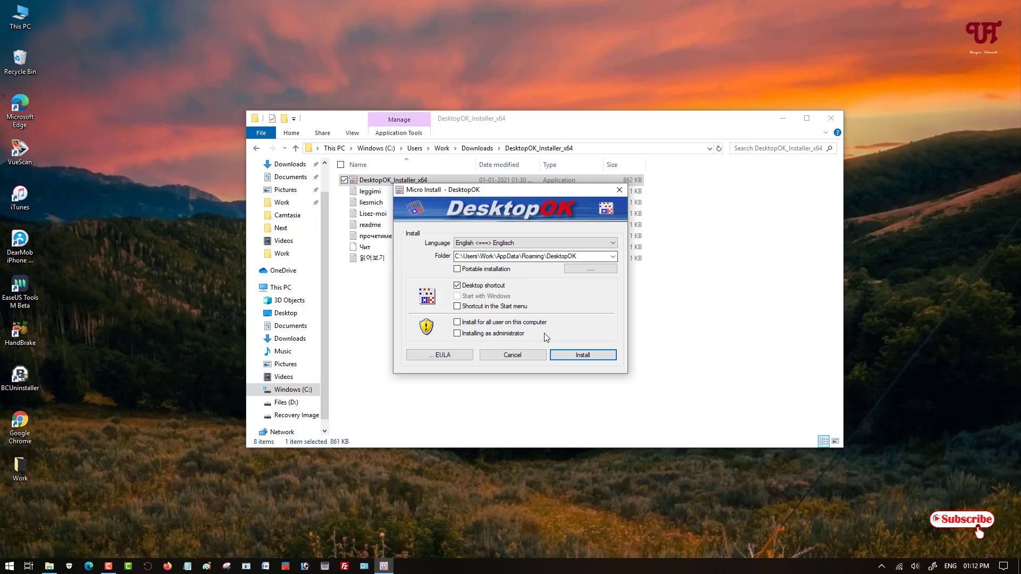
click(589, 355)
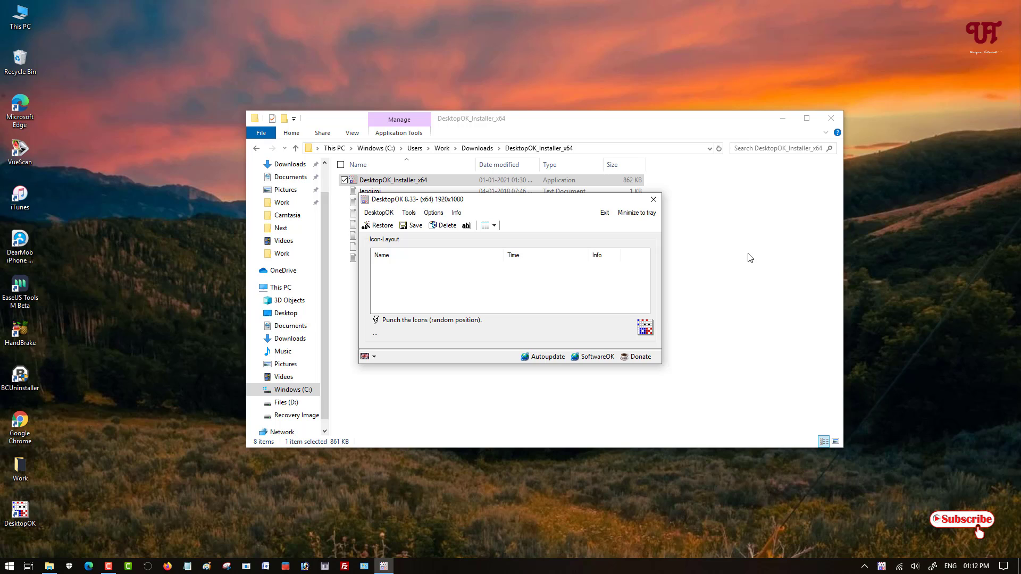
Move EaseUS Tools, iTunes and DearMob lower in the column, then save the layout as 1920x1080.
click(782, 118)
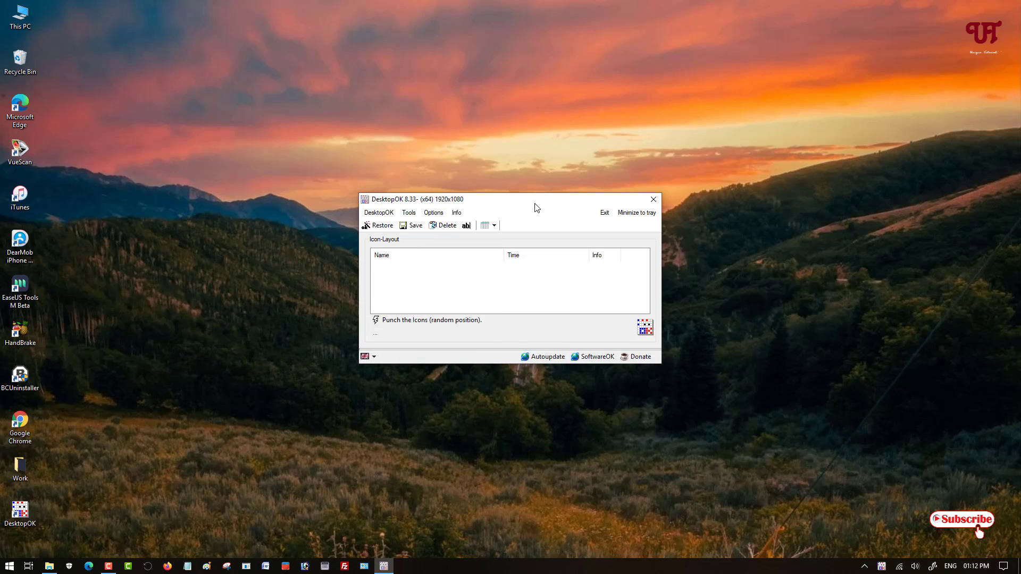
drag(536, 210, 538, 181)
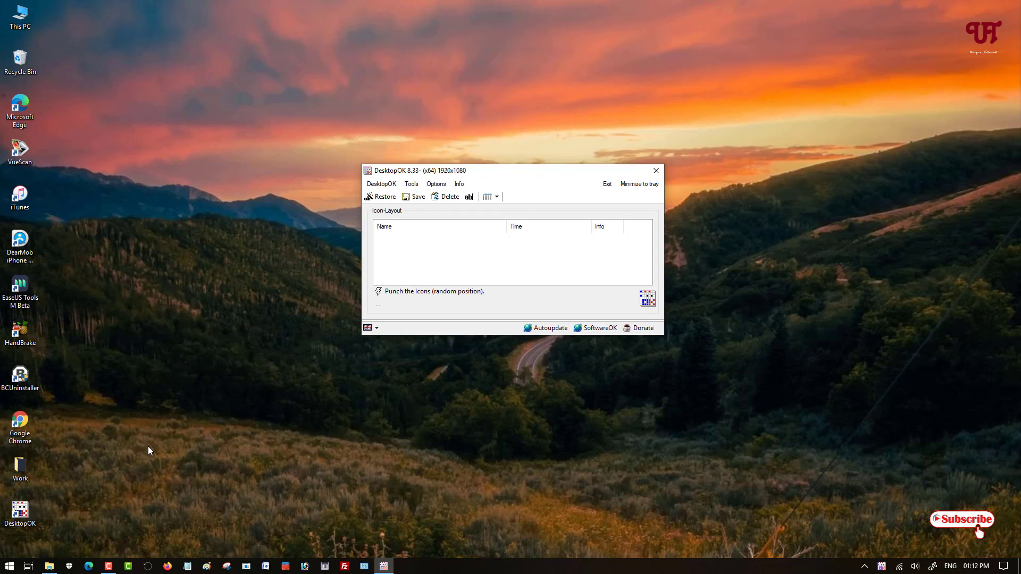
drag(26, 290, 63, 340)
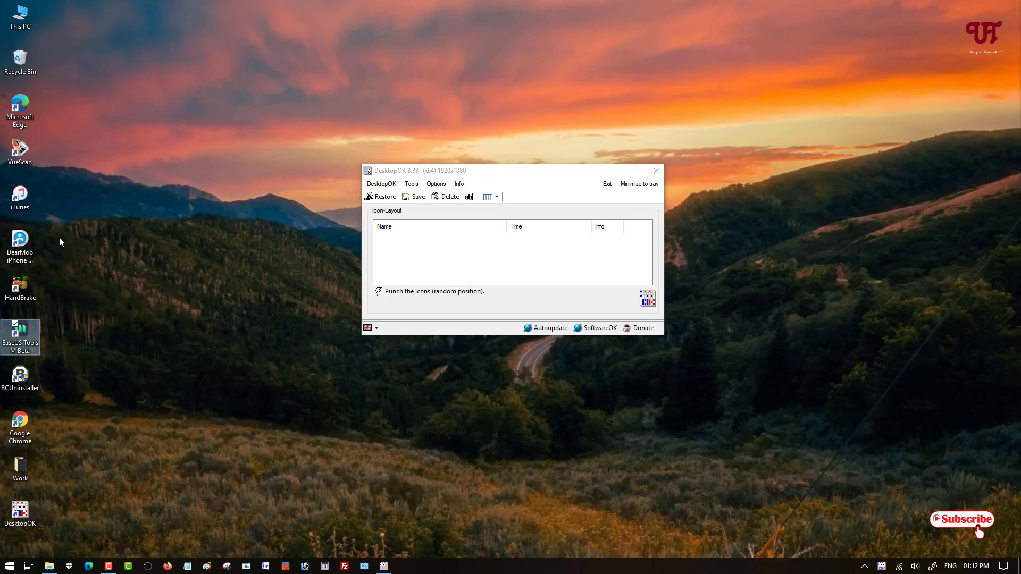
drag(20, 196, 53, 314)
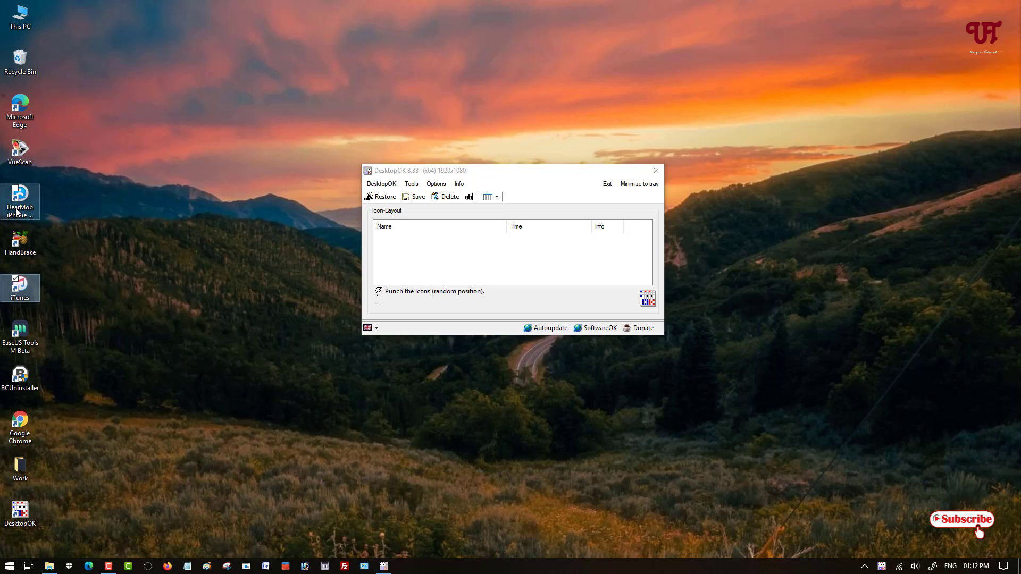
drag(16, 212, 53, 394)
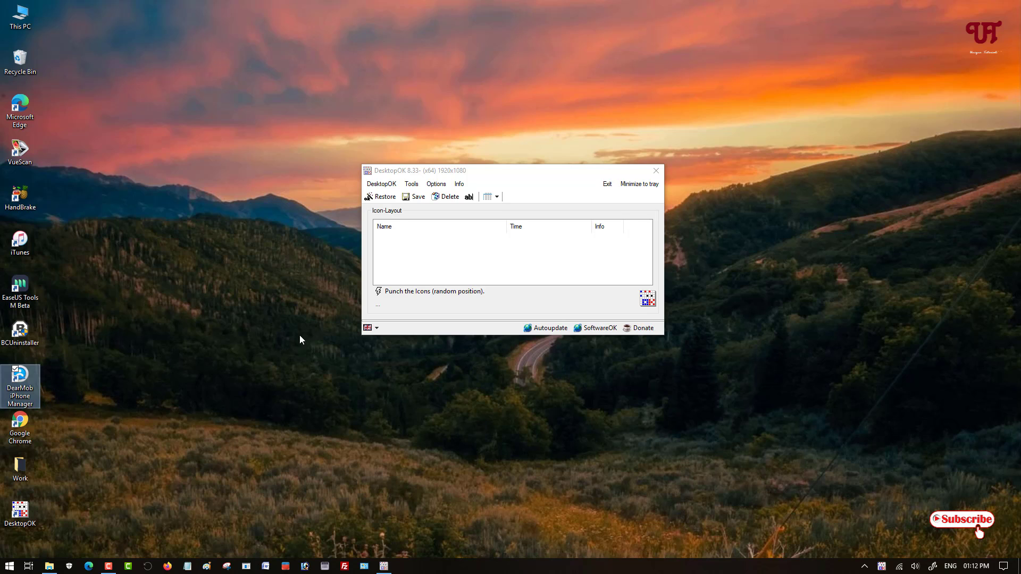
drag(520, 170, 531, 167)
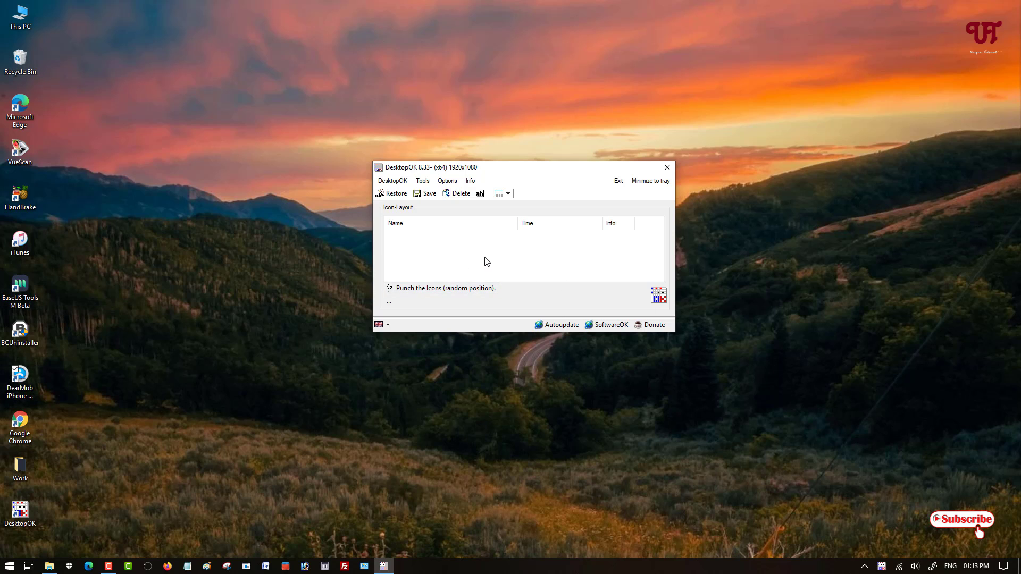
click(426, 198)
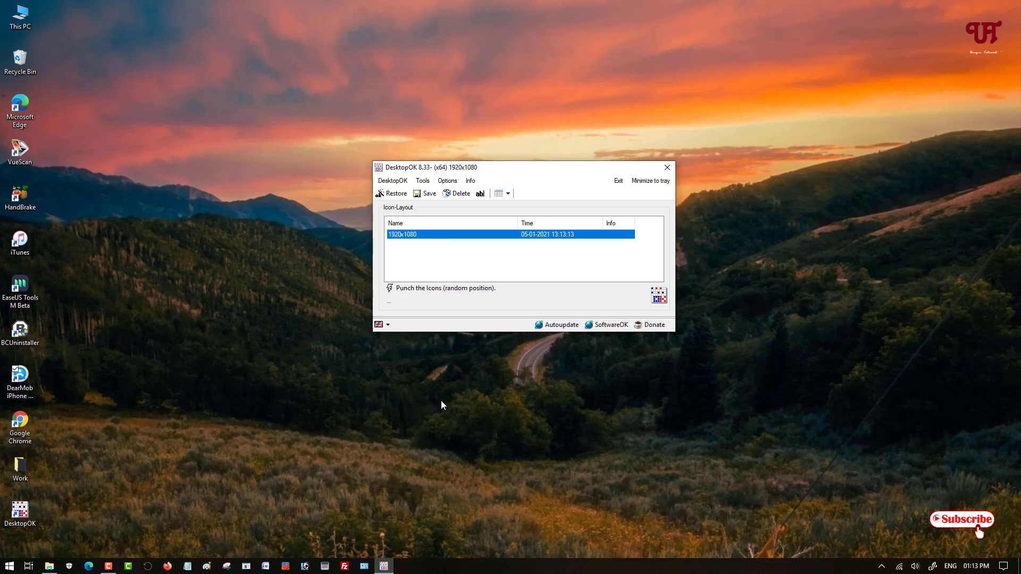
Close the DesktopOK window and exit the program from its system tray icon.
click(667, 169)
click(881, 567)
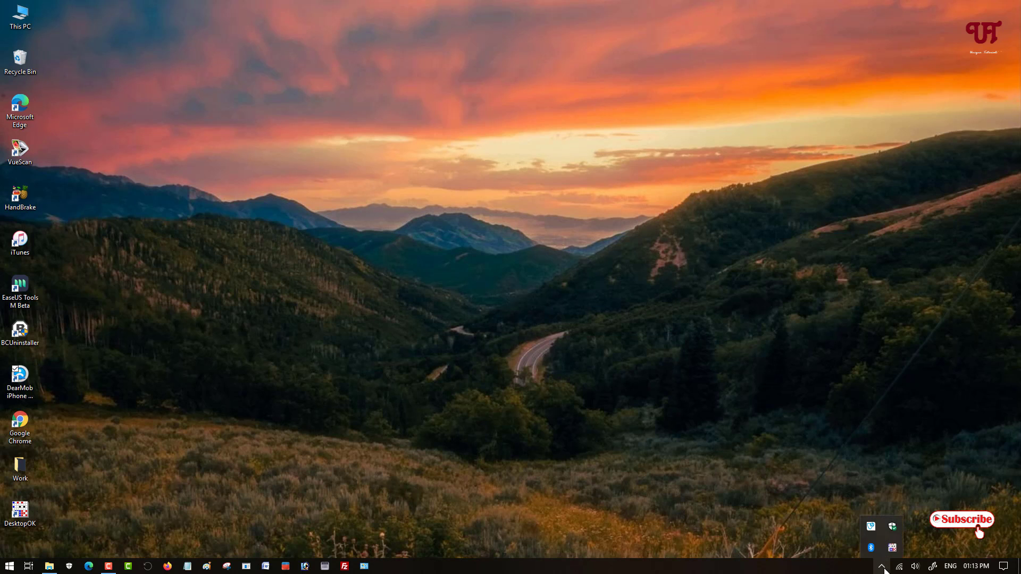
click(897, 546)
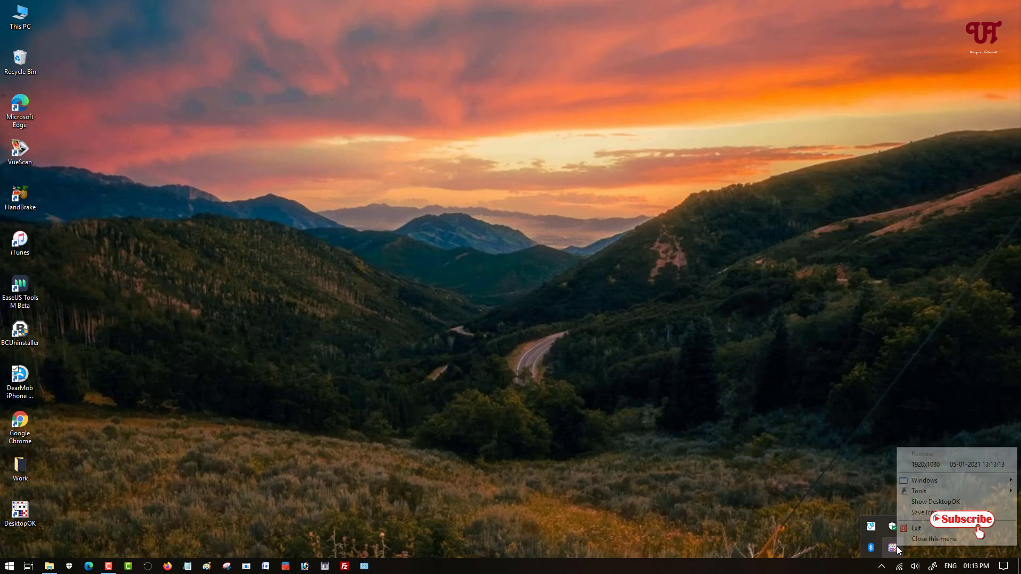
click(921, 529)
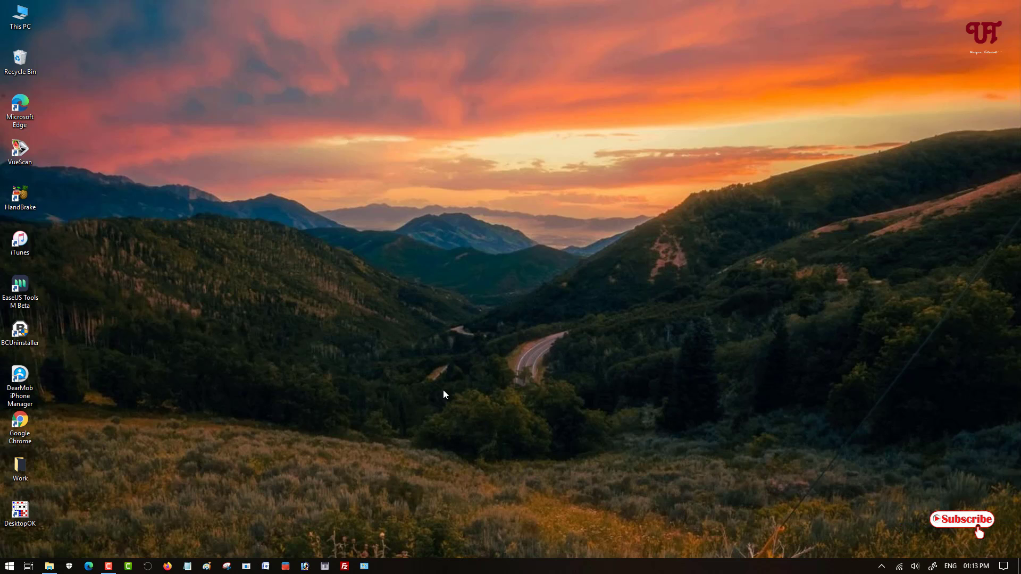
Shuffle EaseUS Tools, Edge, Work and DesktopOK icons to new slots in the desktop column.
drag(20, 290, 71, 171)
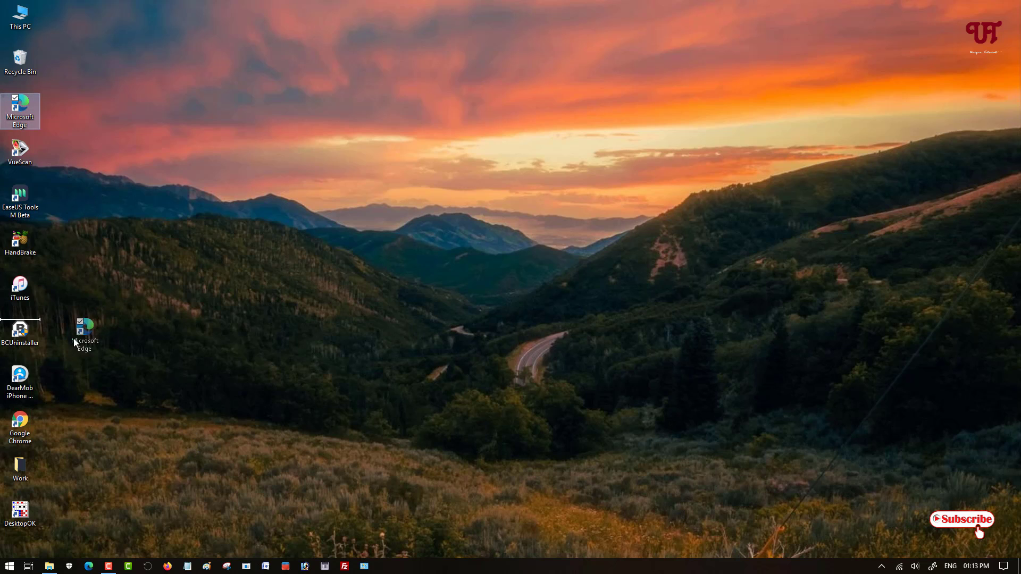
drag(22, 106, 63, 348)
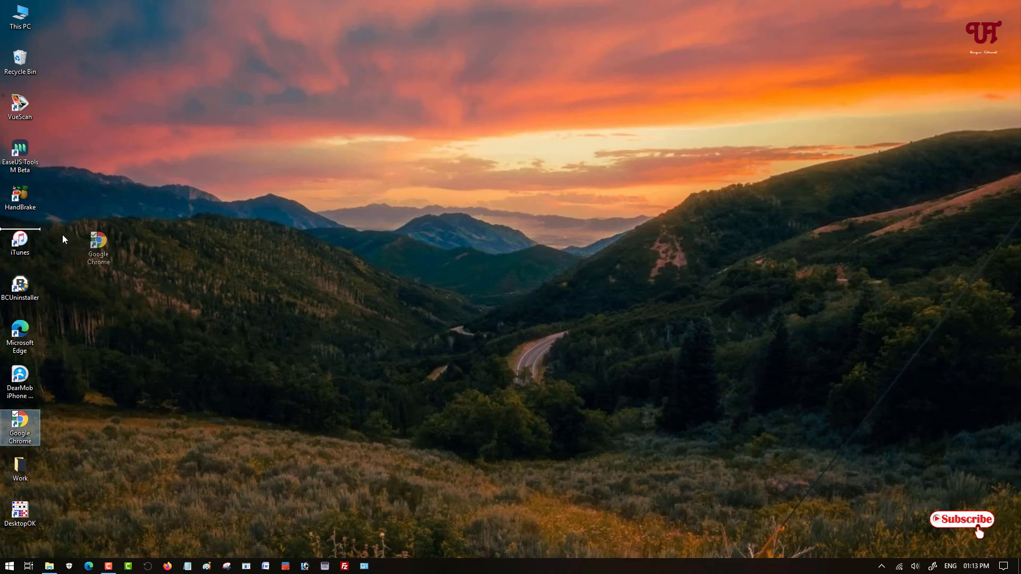
drag(17, 431, 45, 258)
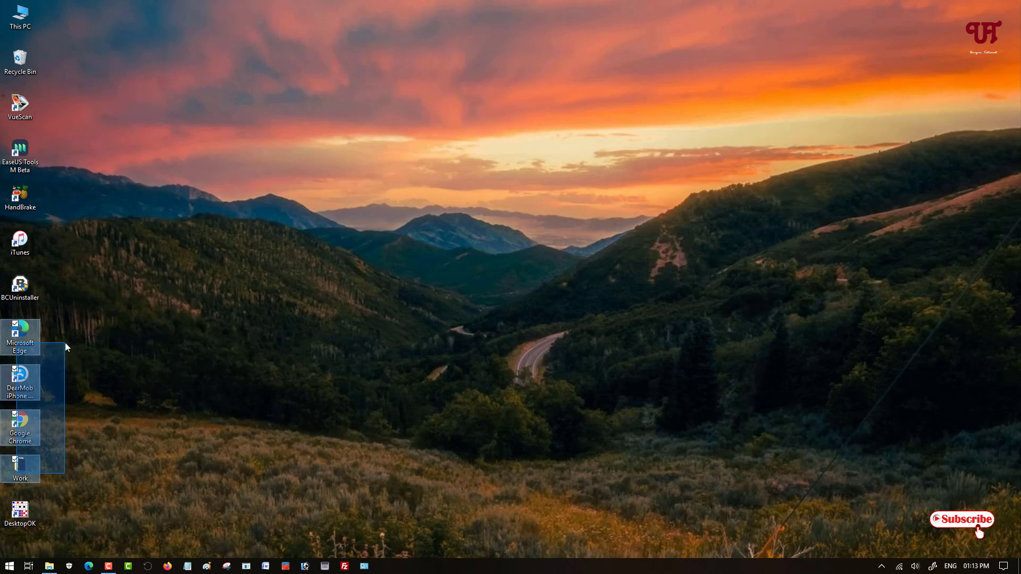
mouse_move(48, 481)
mouse_down()
mouse_move(45, 351)
mouse_move(58, 424)
mouse_up()
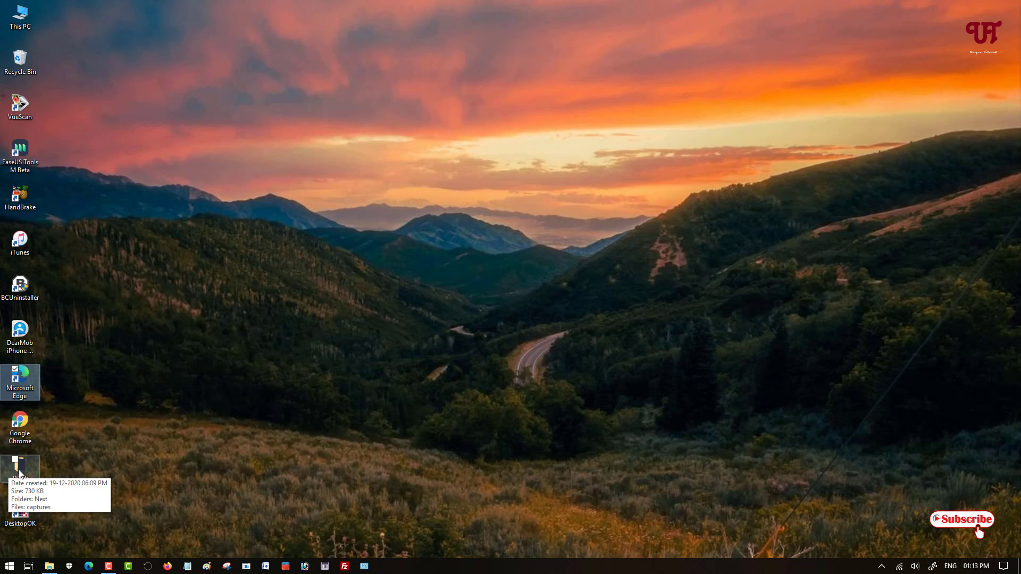
drag(12, 472, 73, 315)
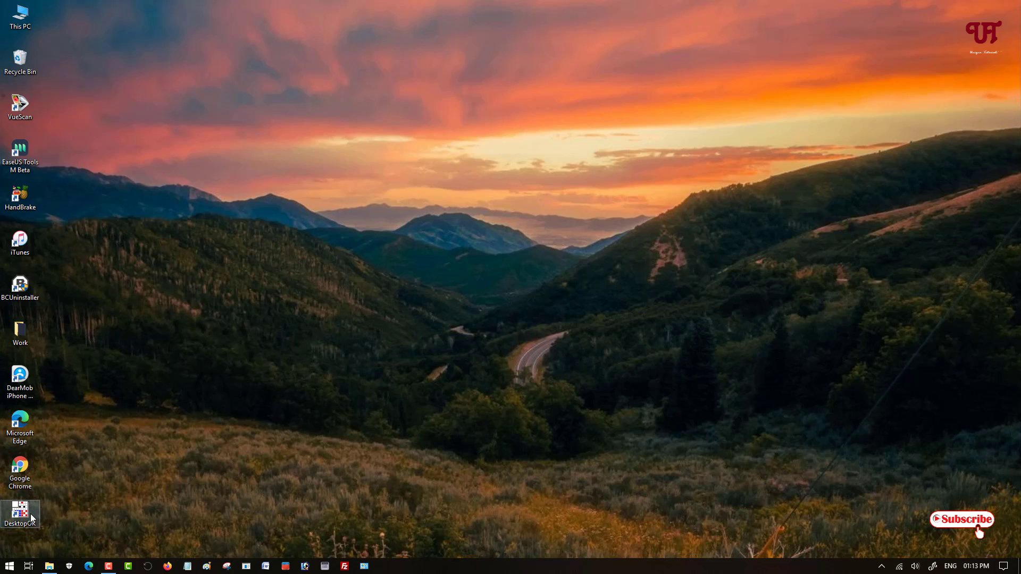
drag(30, 514, 60, 444)
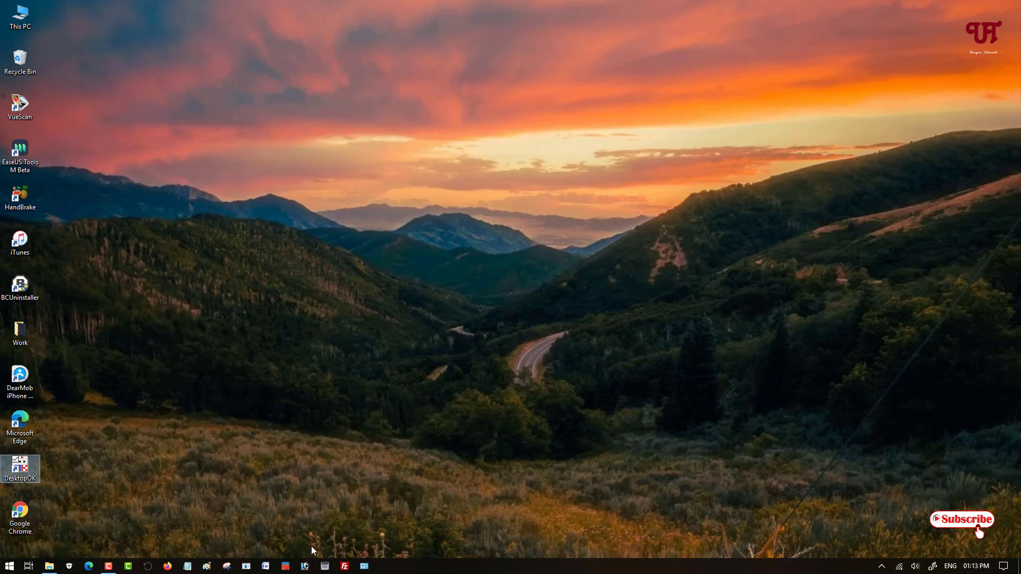
click(432, 442)
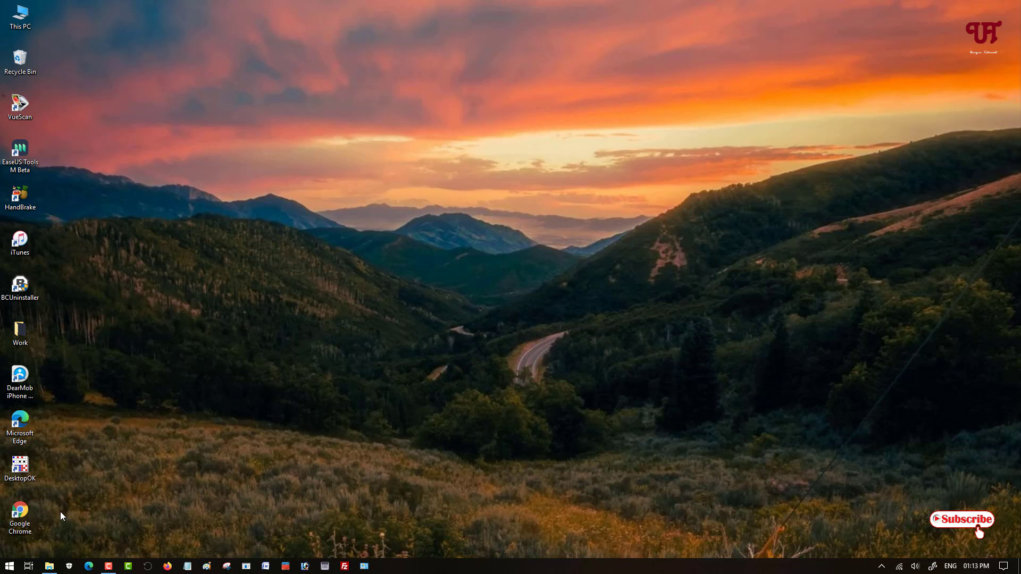
Launch DesktopOK from the desktop and restore the saved 1920x1080 icon layout.
click(27, 475)
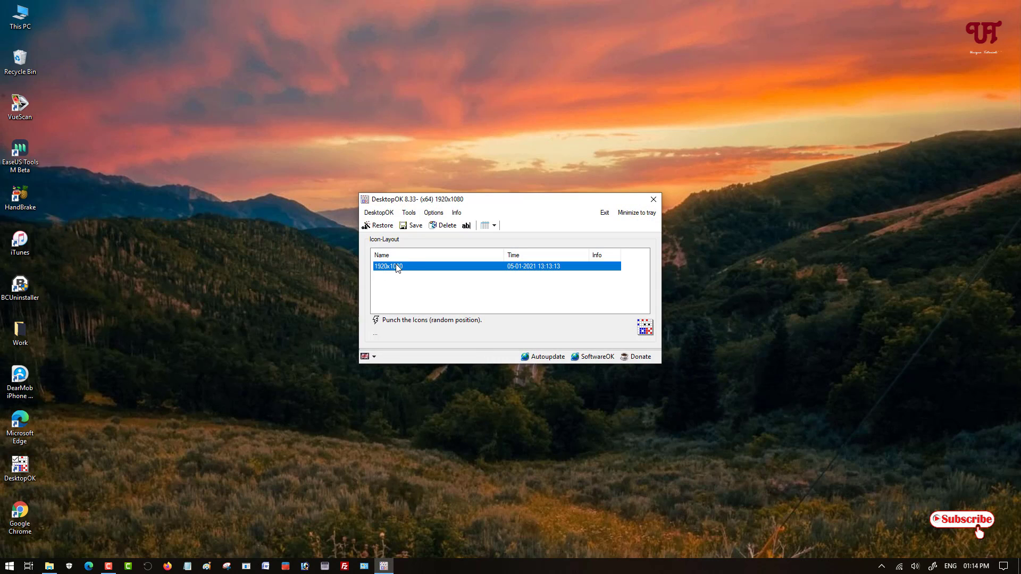
click(381, 228)
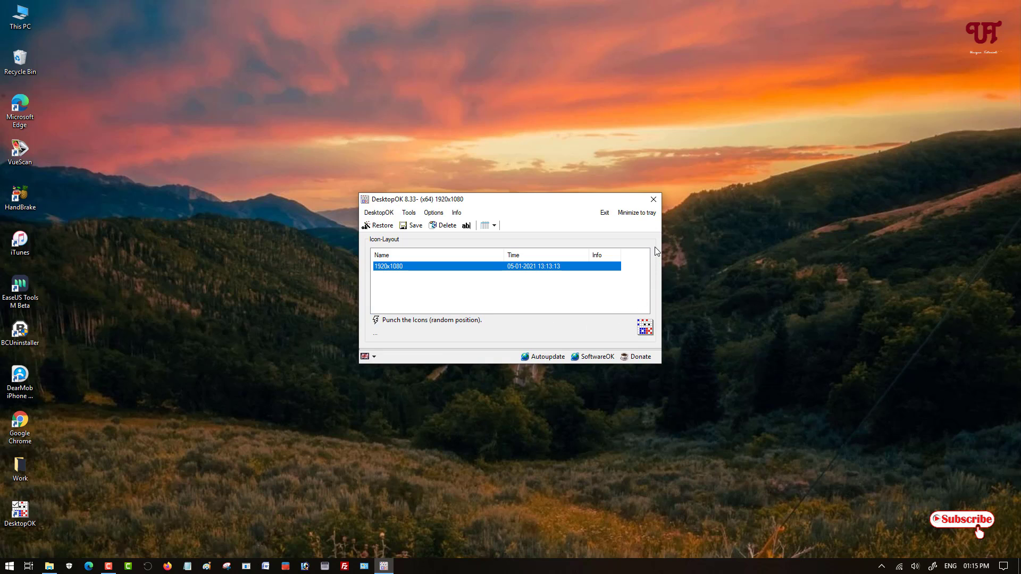
Close DesktopOK, leaving the desktop icons in their restored saved layout.
click(657, 198)
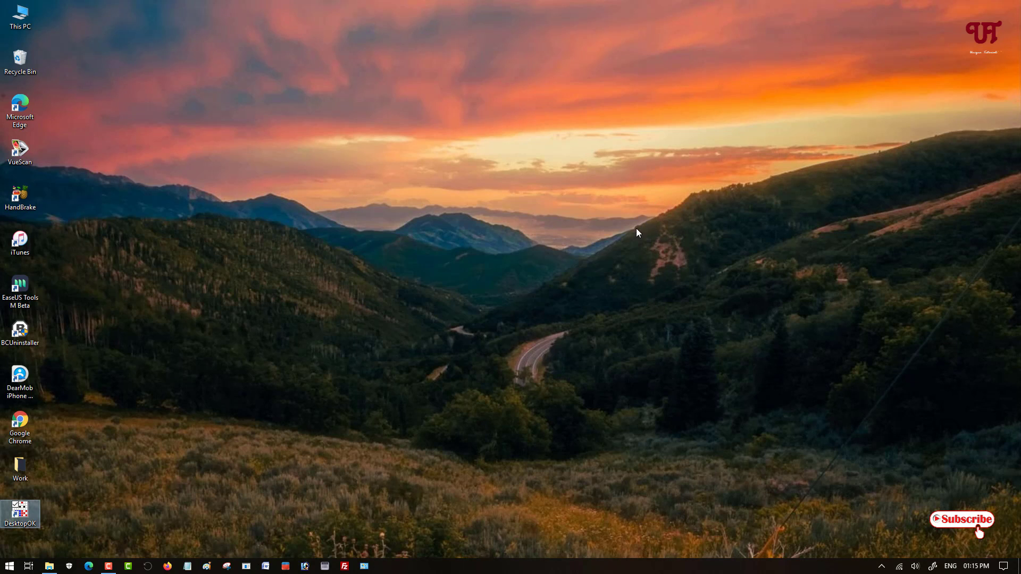